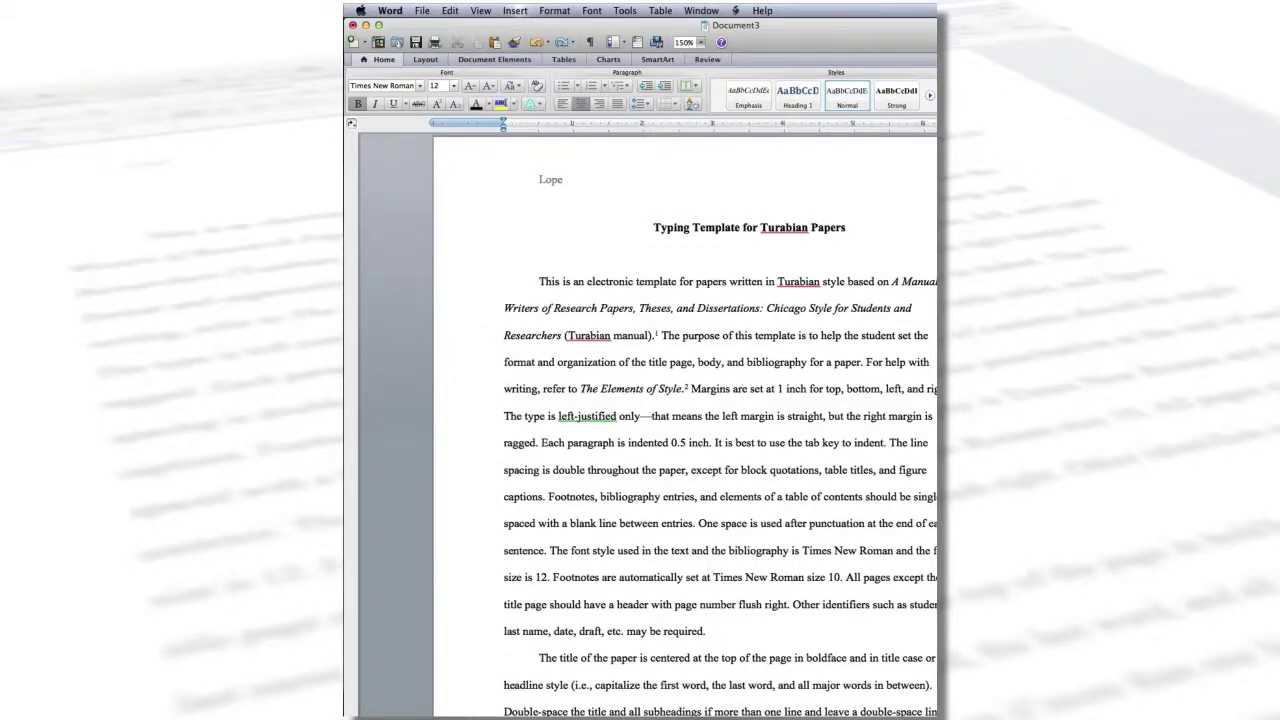
- Show the Document Elements tools and select footnotes 1 and 2 at the page bottom
click(512, 62)
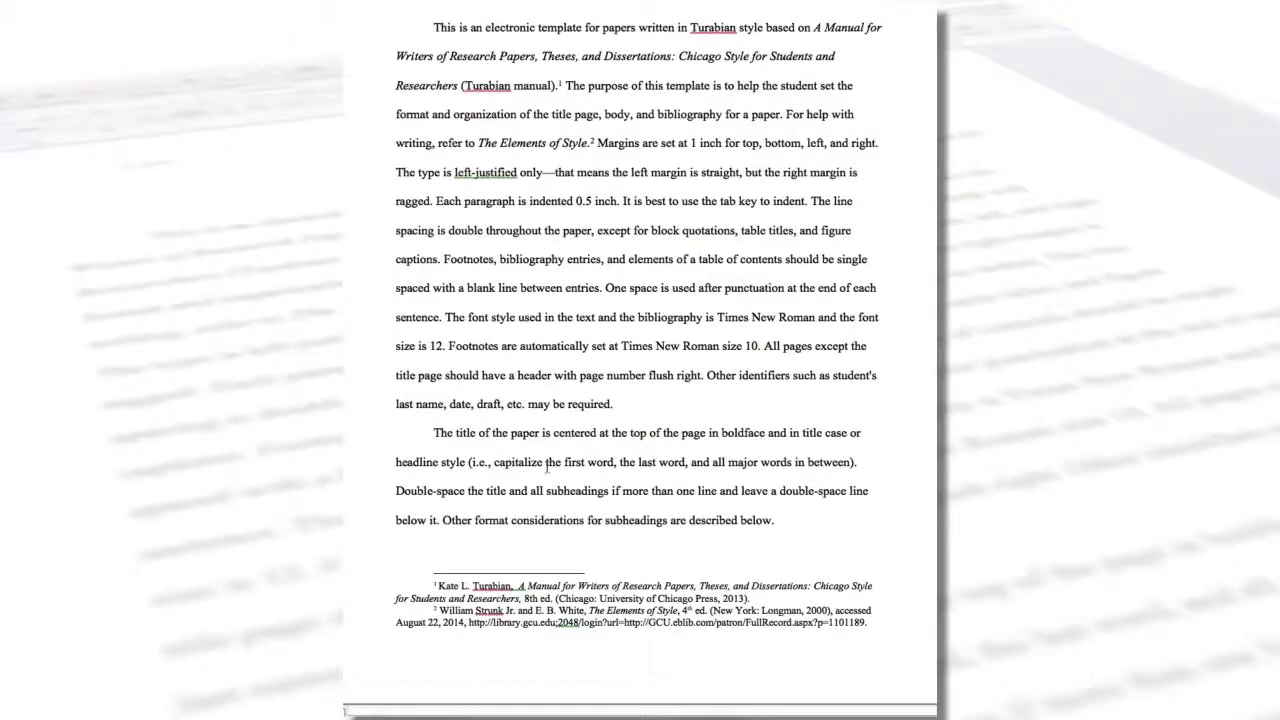
drag(430, 586, 866, 622)
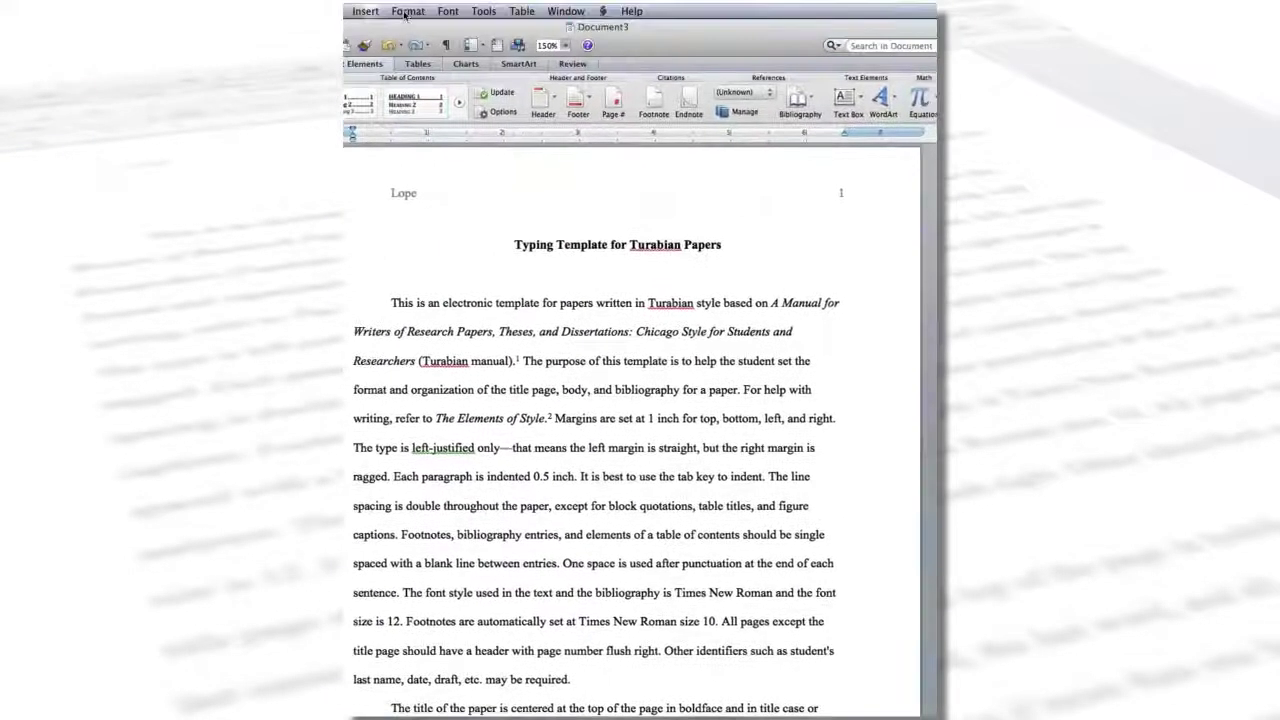
- Clear Superscript in the Font settings so footnote numbers 1 and 2 appear as plain text
click(406, 11)
click(410, 28)
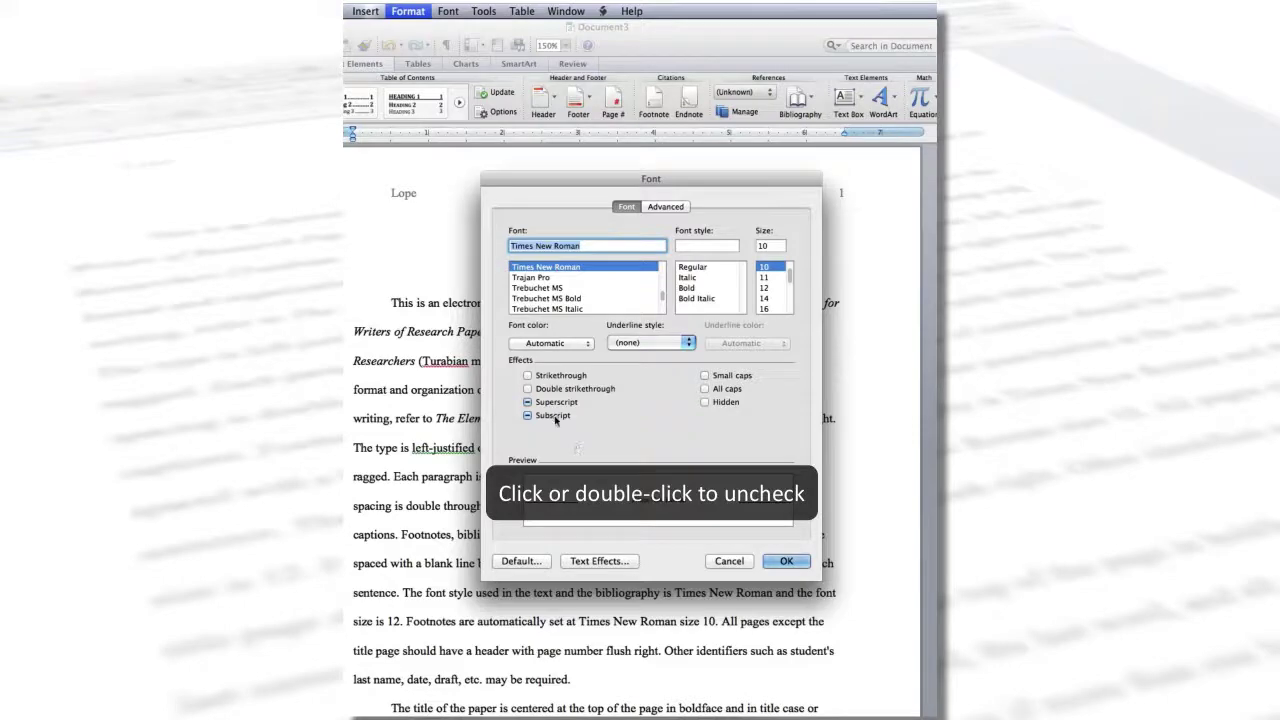
click(528, 402)
click(528, 403)
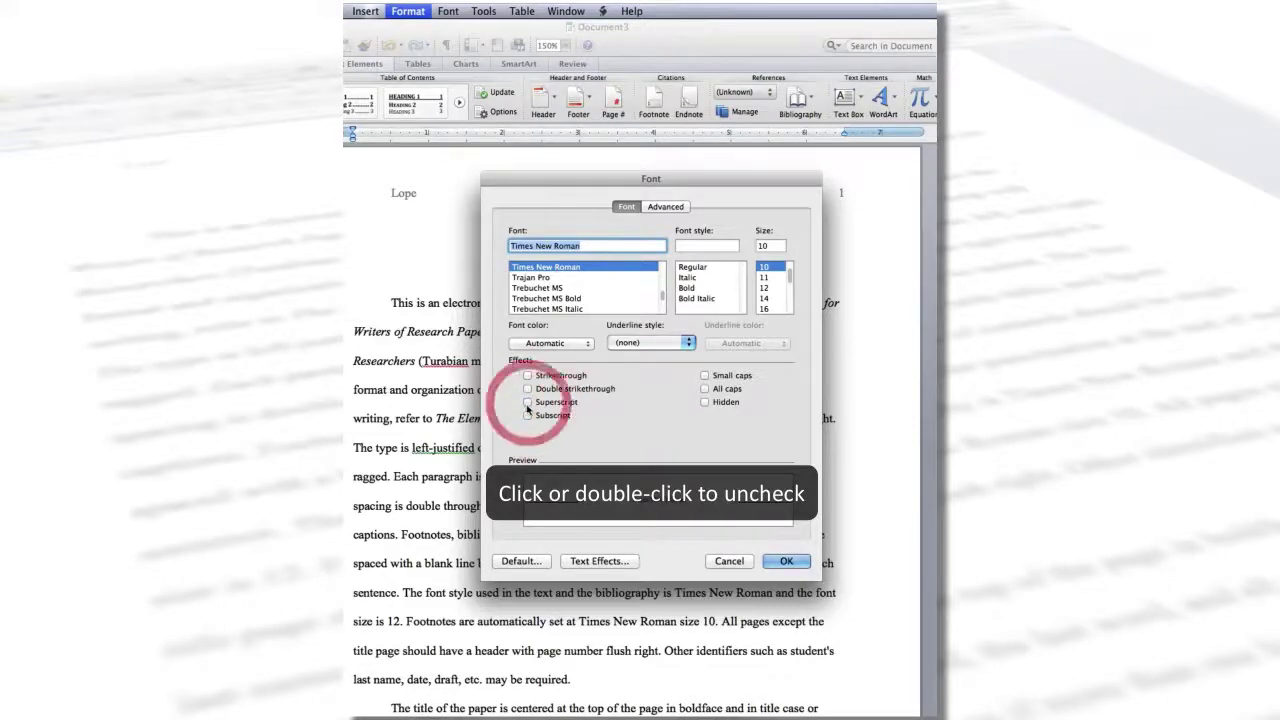
click(777, 561)
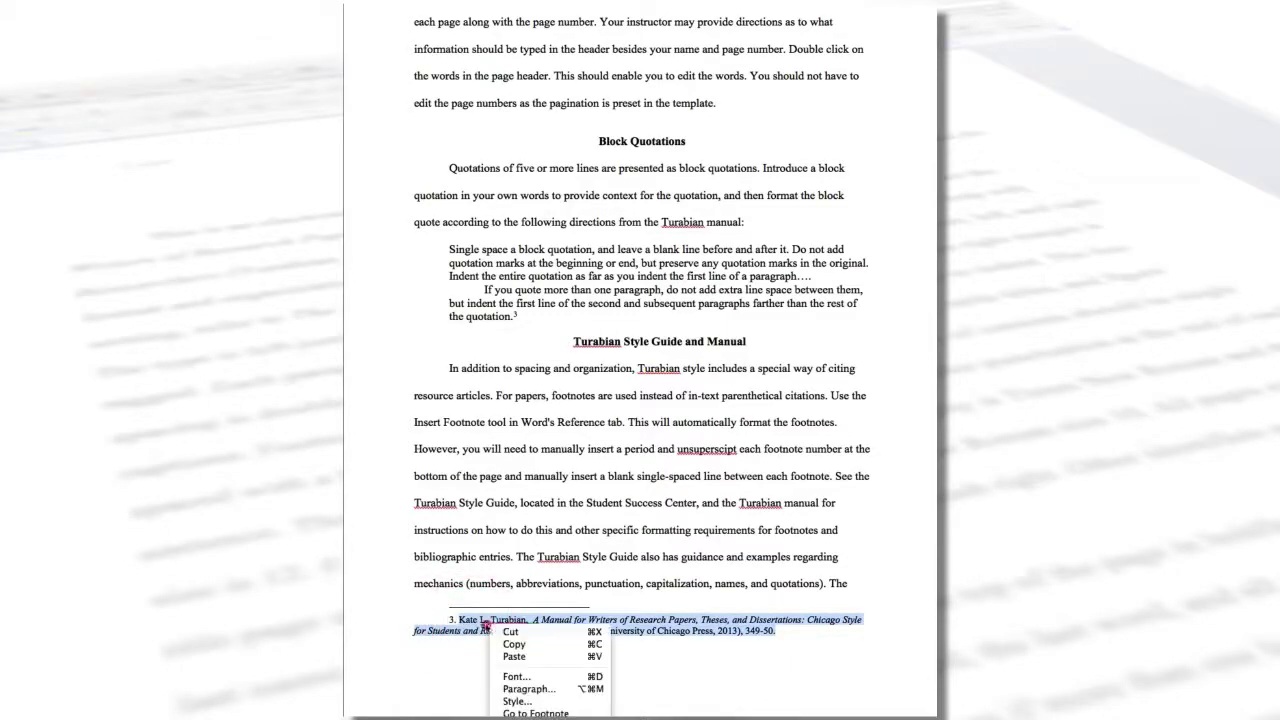
- Copy footnote 3's Turabian manual citation and paste it as Styled Text above the Strunk entry
click(517, 647)
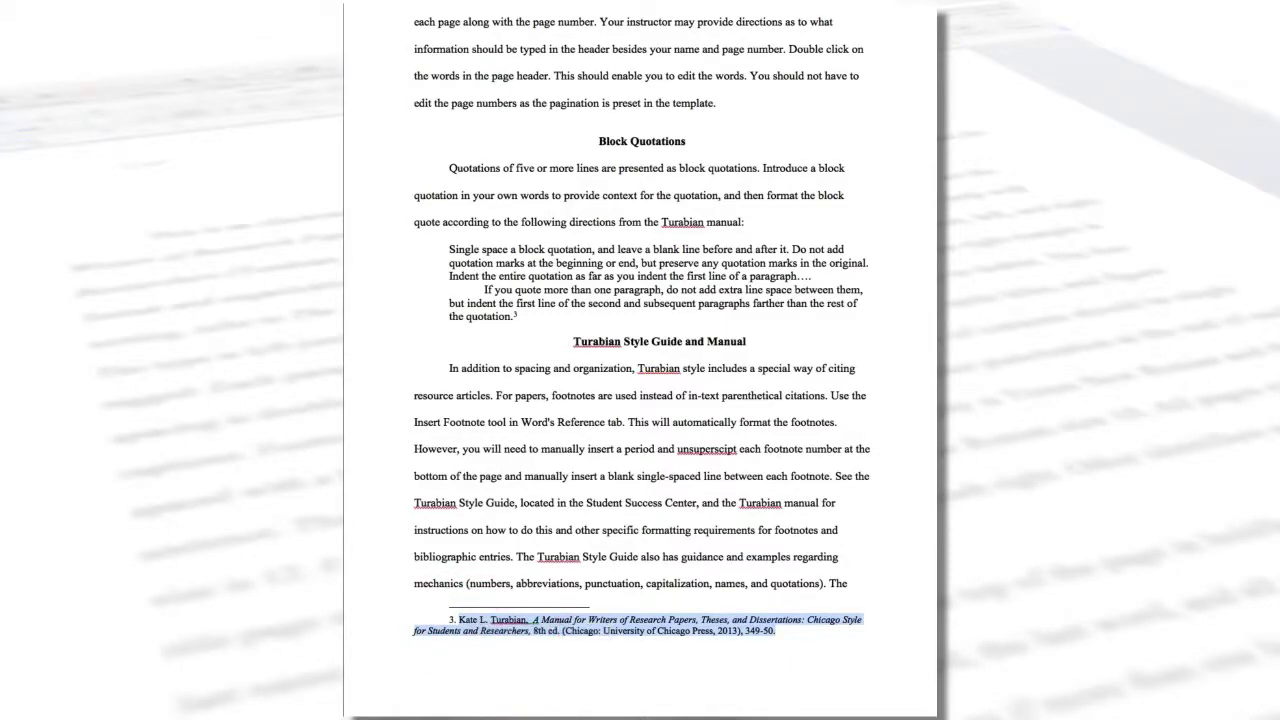
scroll(640, 360, down, 10)
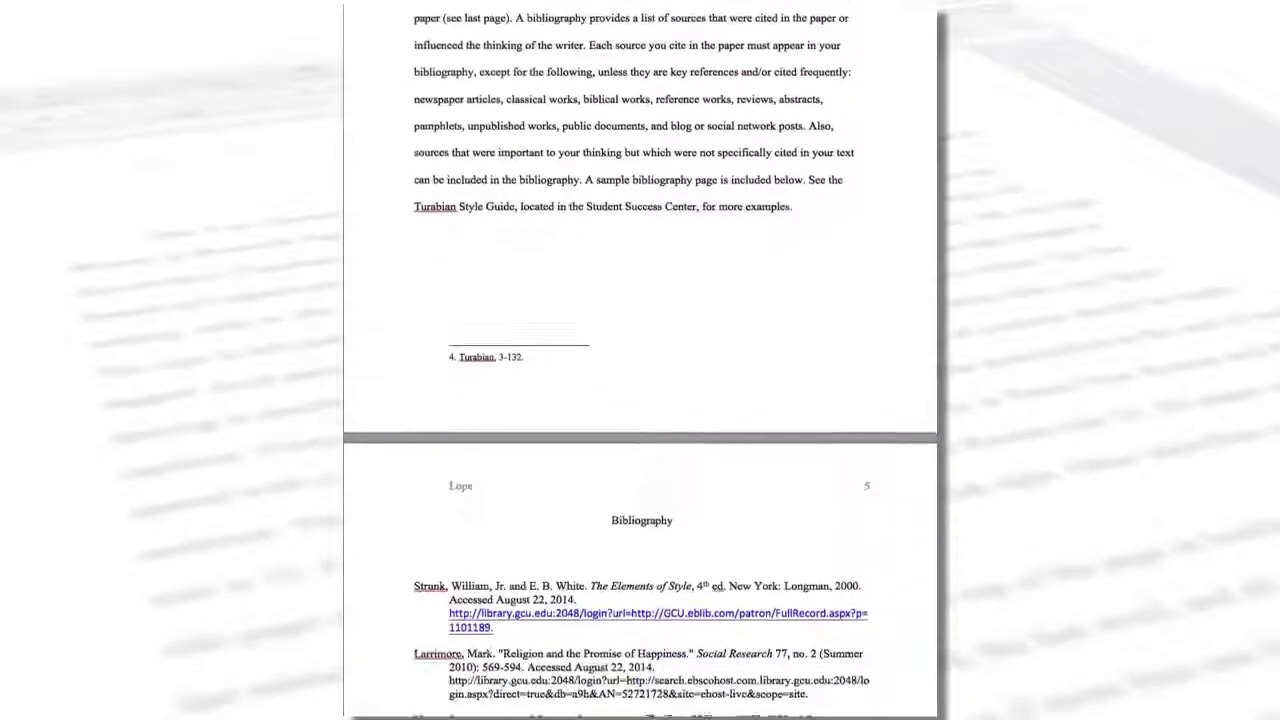
click(424, 350)
right_click(418, 422)
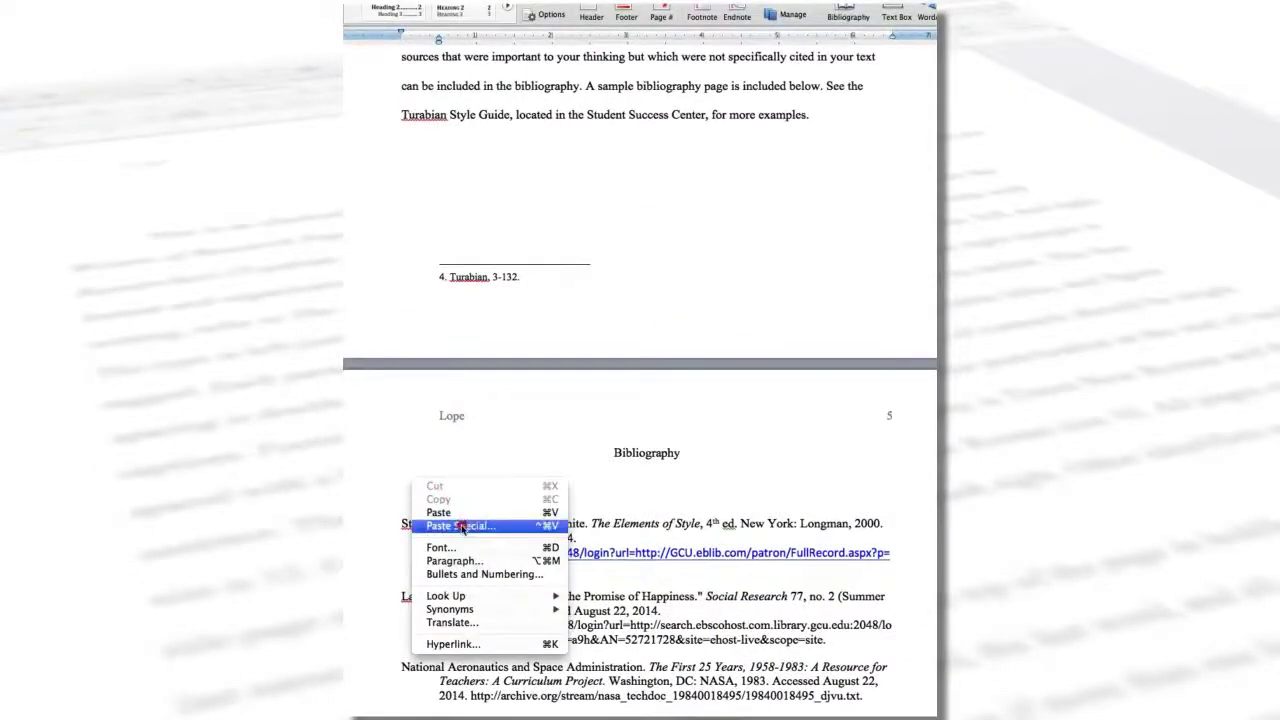
click(462, 526)
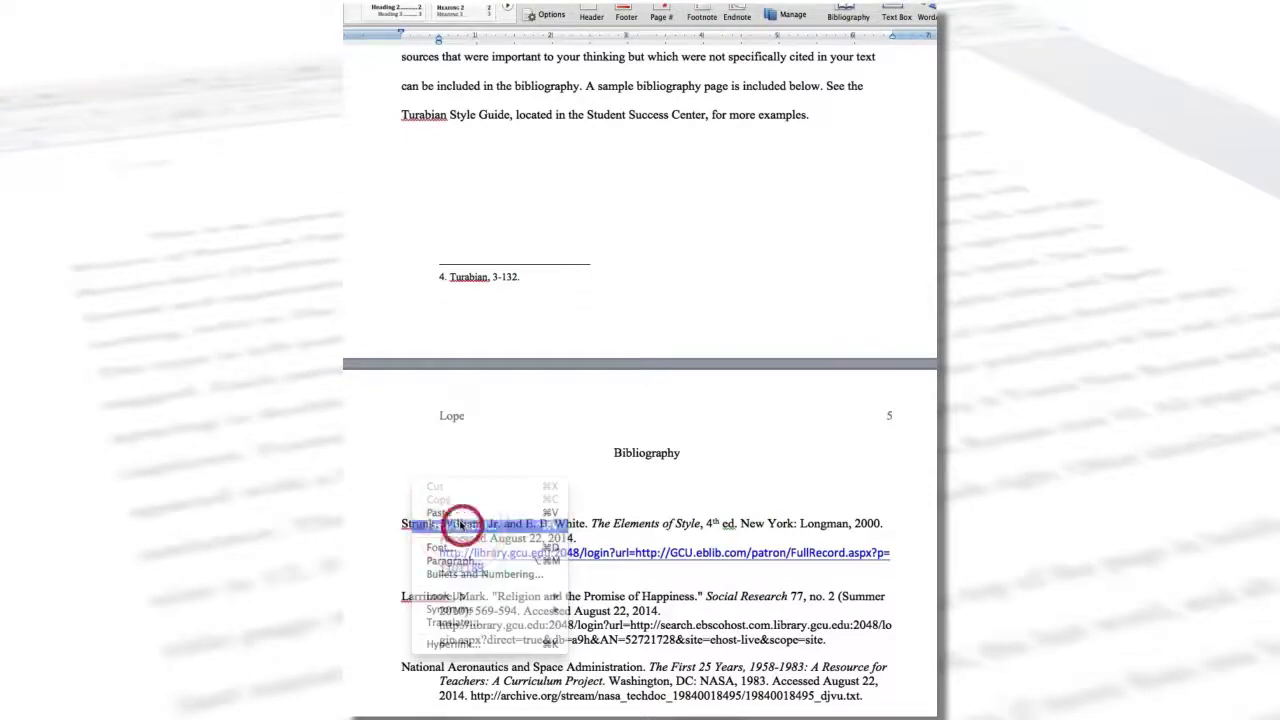
click(586, 204)
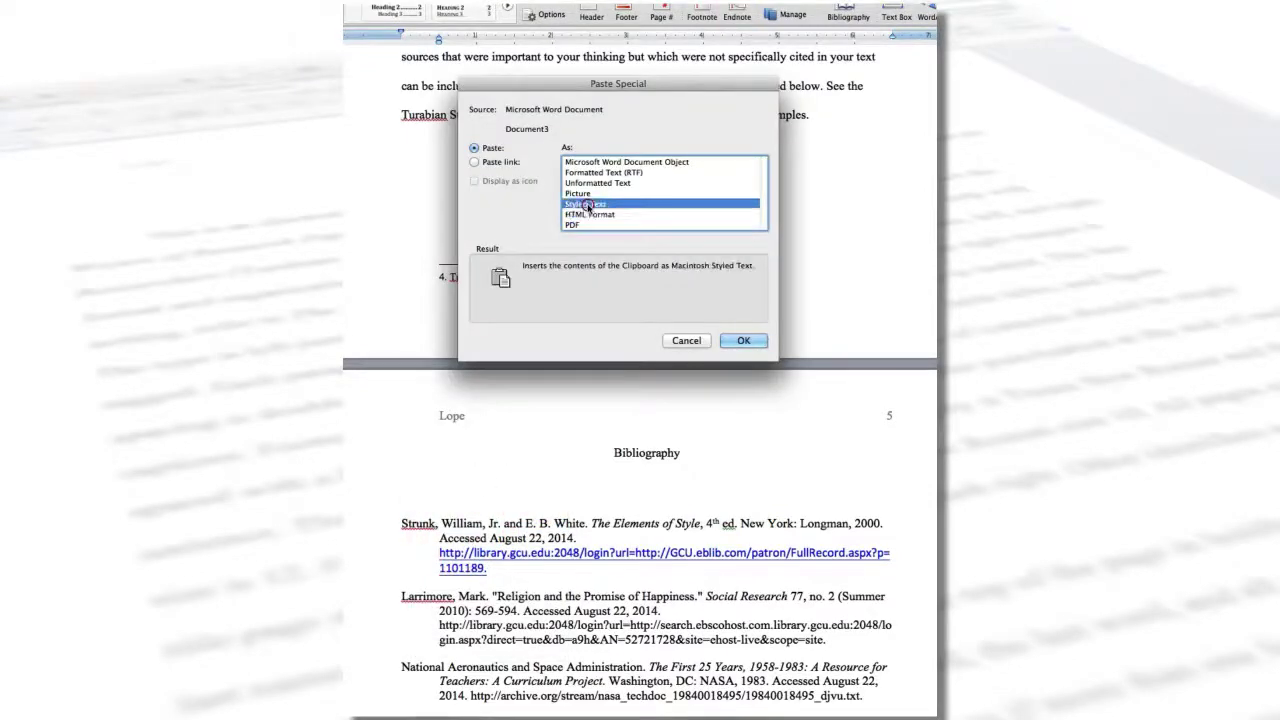
click(740, 341)
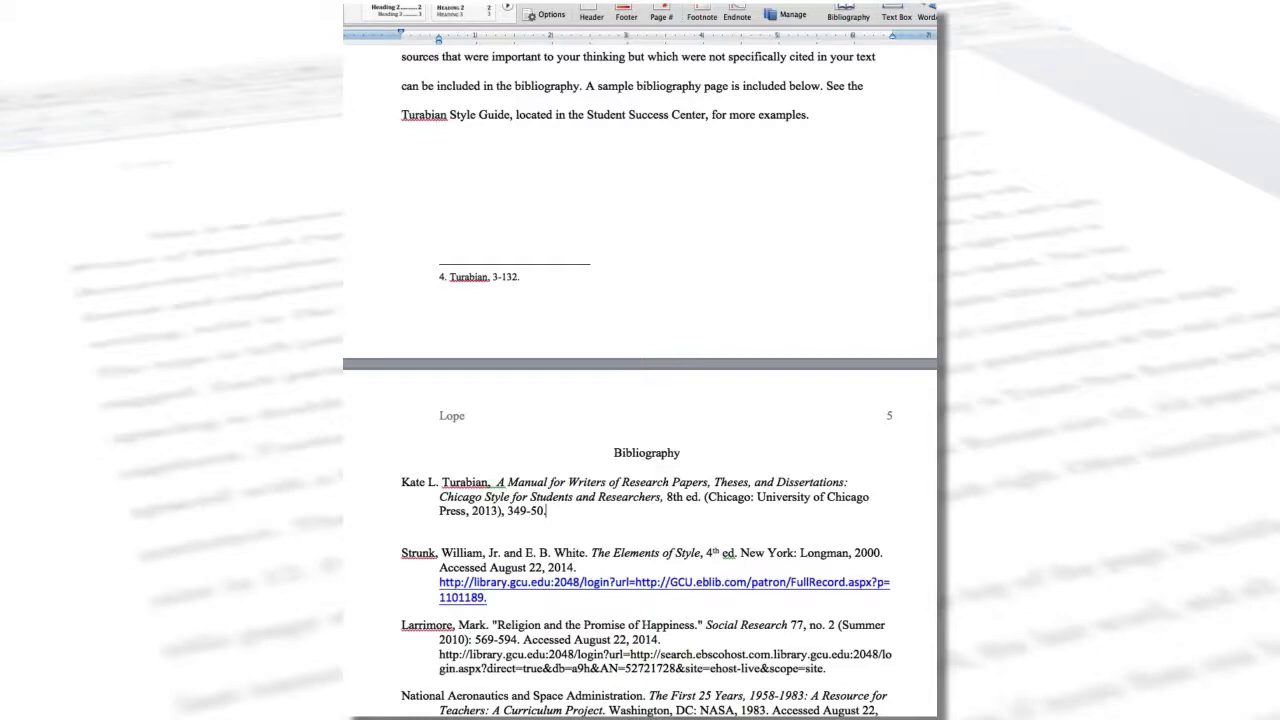
- Move "Kate L." from the entry's start to after "Turabian," so the surname comes first
drag(440, 484, 401, 484)
right_click(419, 486)
click(440, 490)
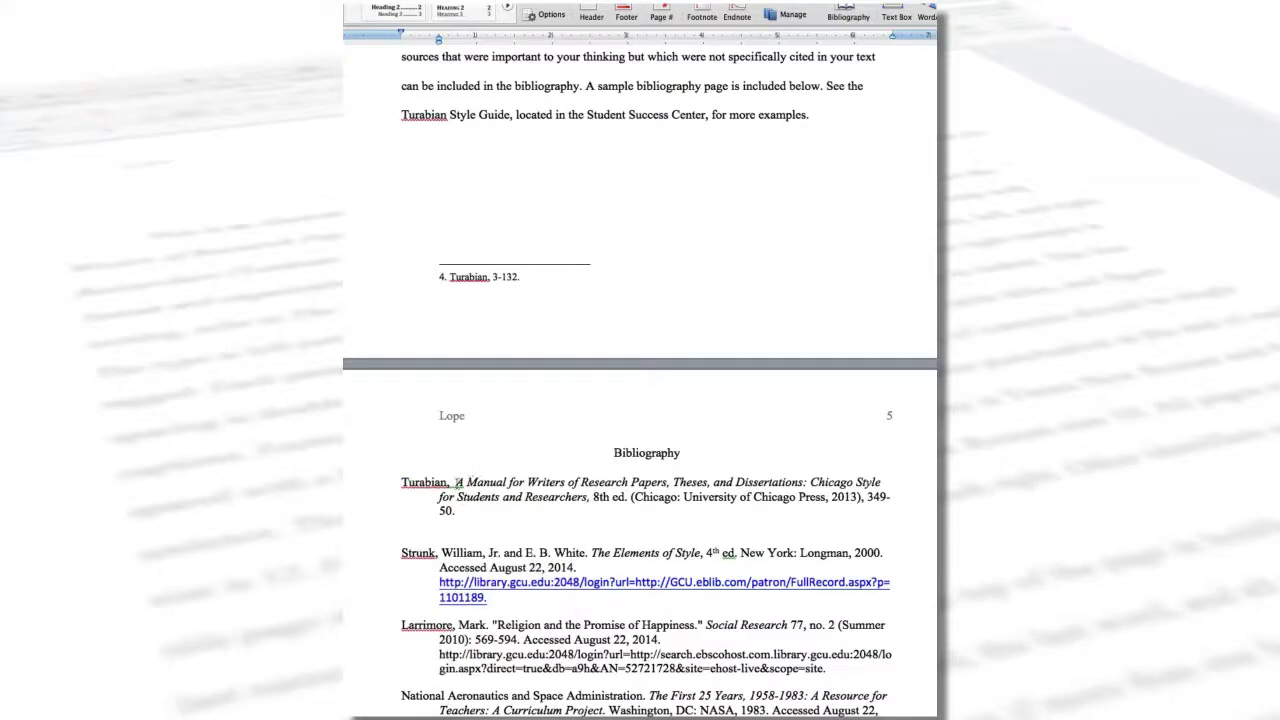
right_click(457, 484)
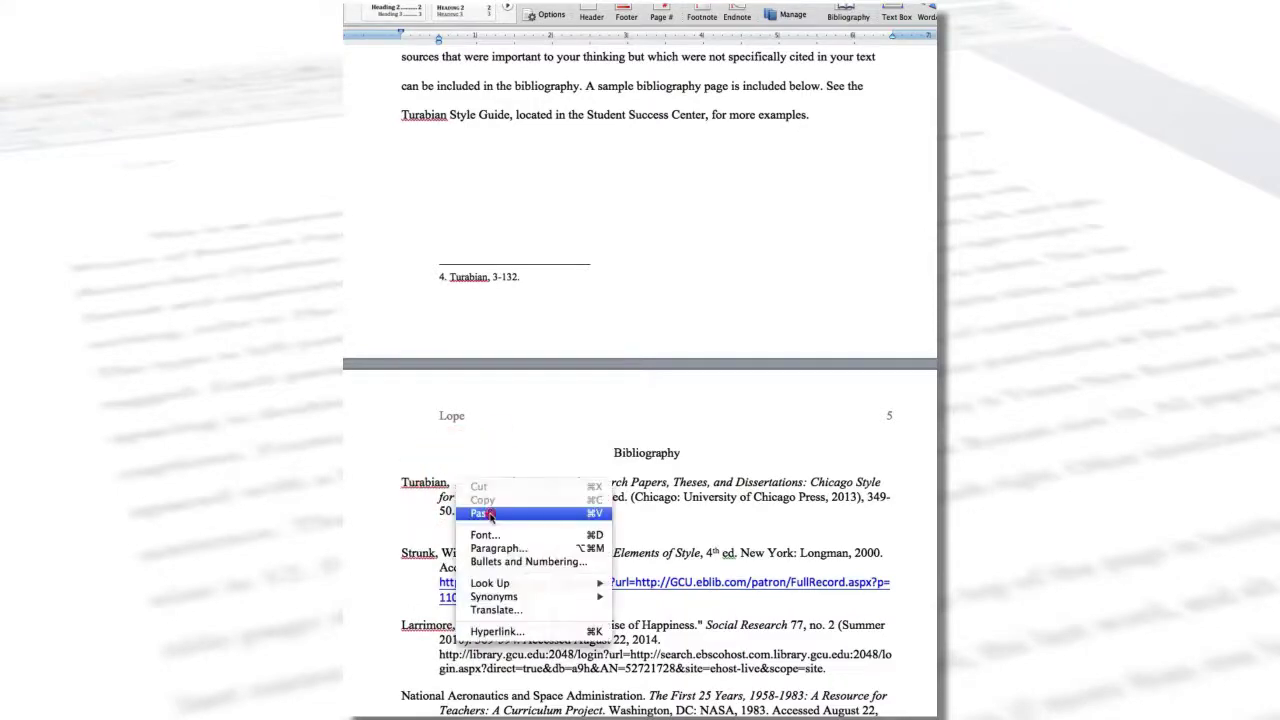
click(480, 513)
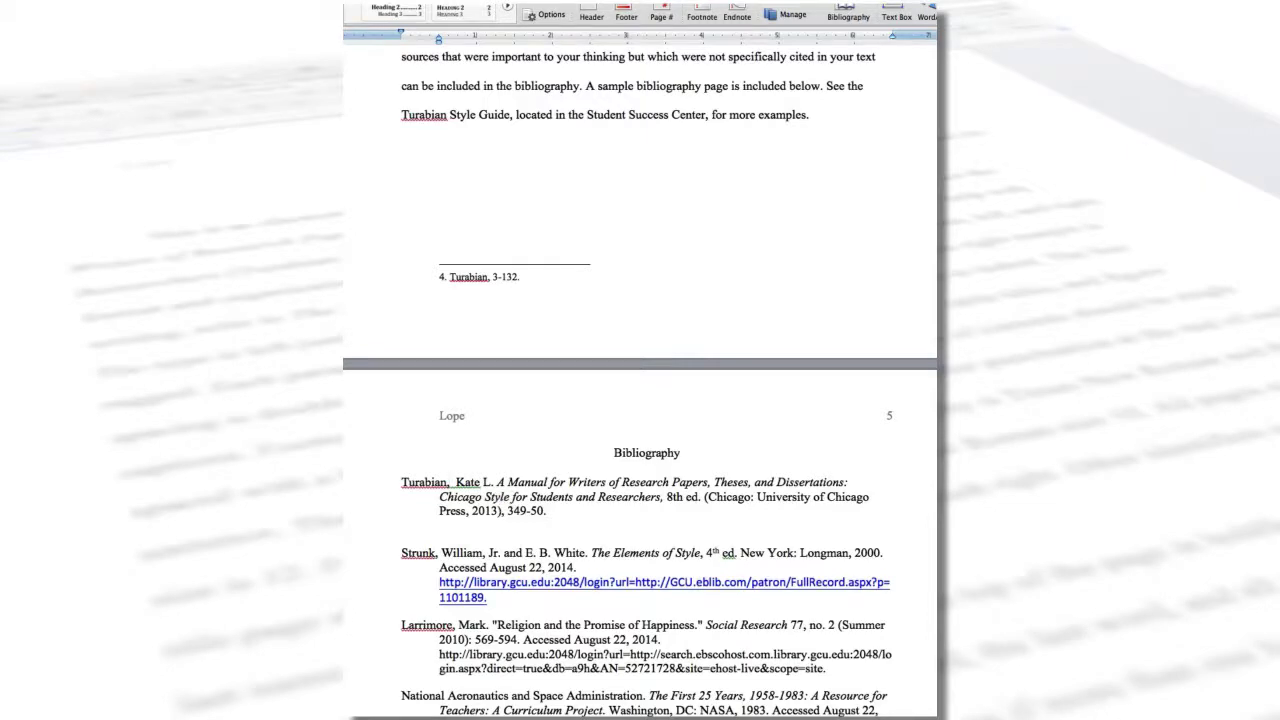
- Delete the parentheses around the publication details and the ", 349-50" page numbers
key(Delete)
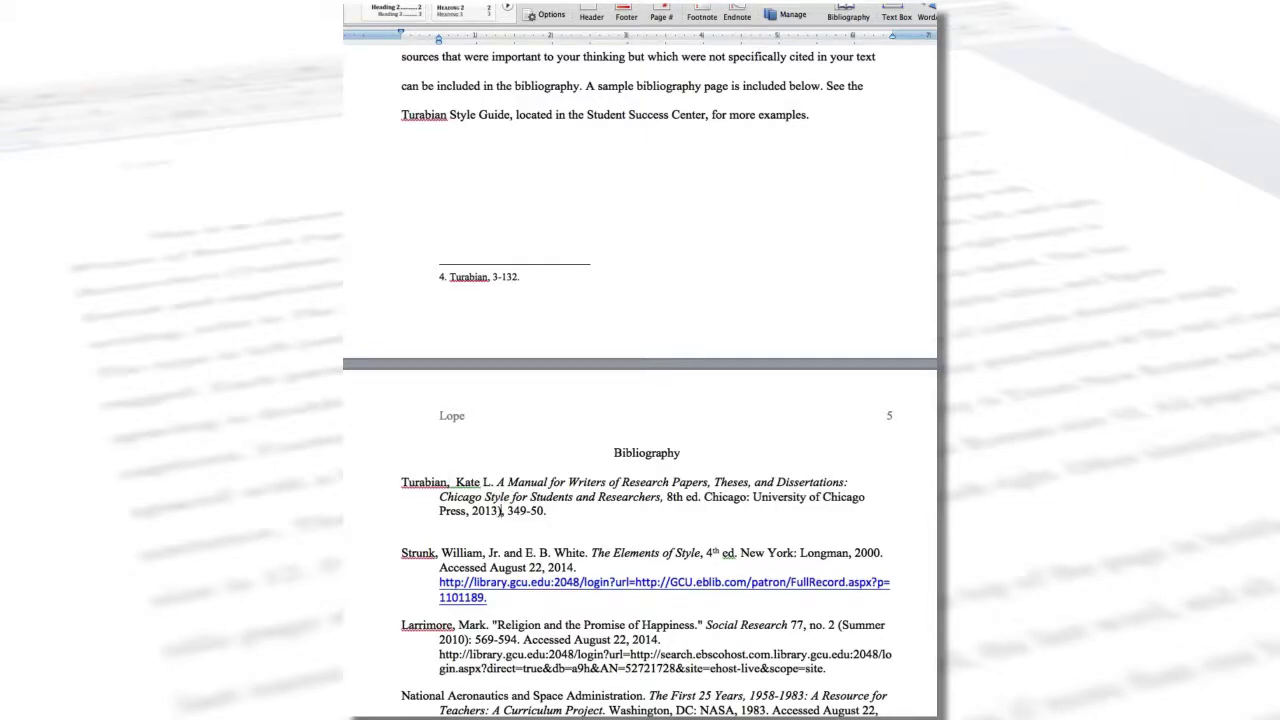
key(Delete)
key(shift+Right)
key(shift+Right)
key(shift+Right)
key(shift+Right)
key(shift+Right)
key(shift+Right)
key(shift+Right)
key(shift+Right)
key(Delete)
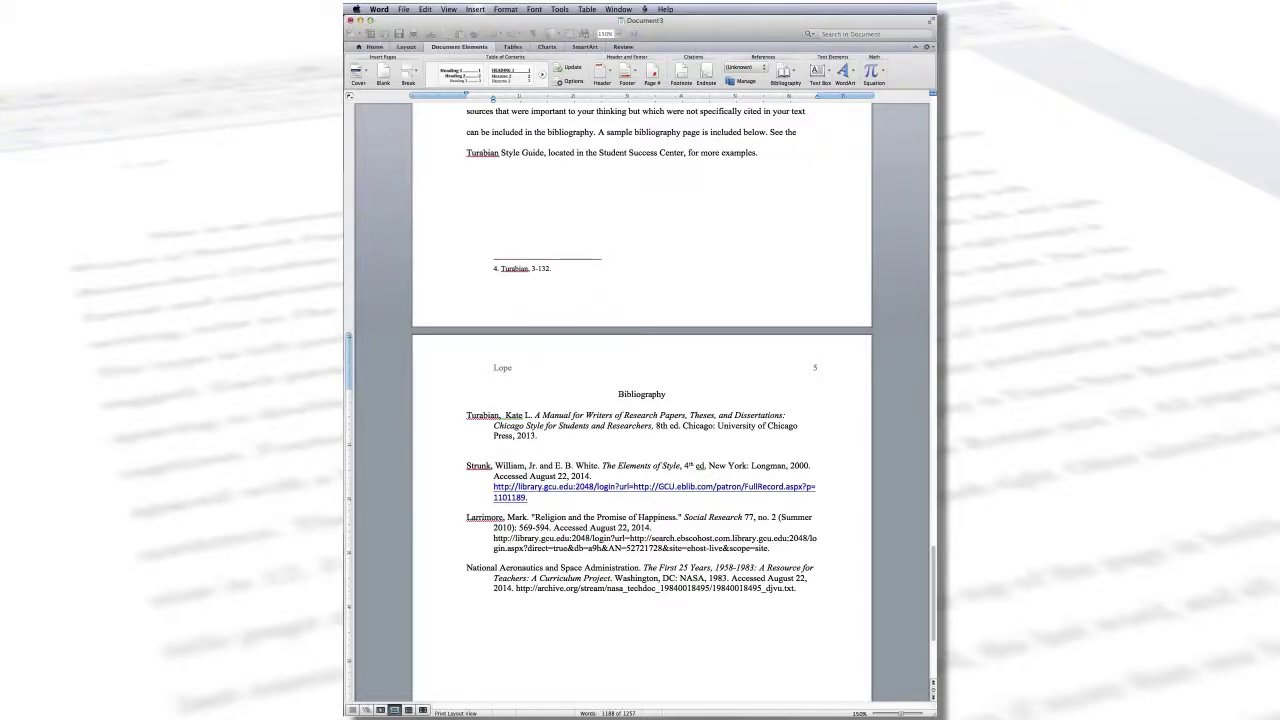
- Scroll up to review page 3's block quotation, then down to page 4's Bibliography instructions
scroll(641, 400, up, 20)
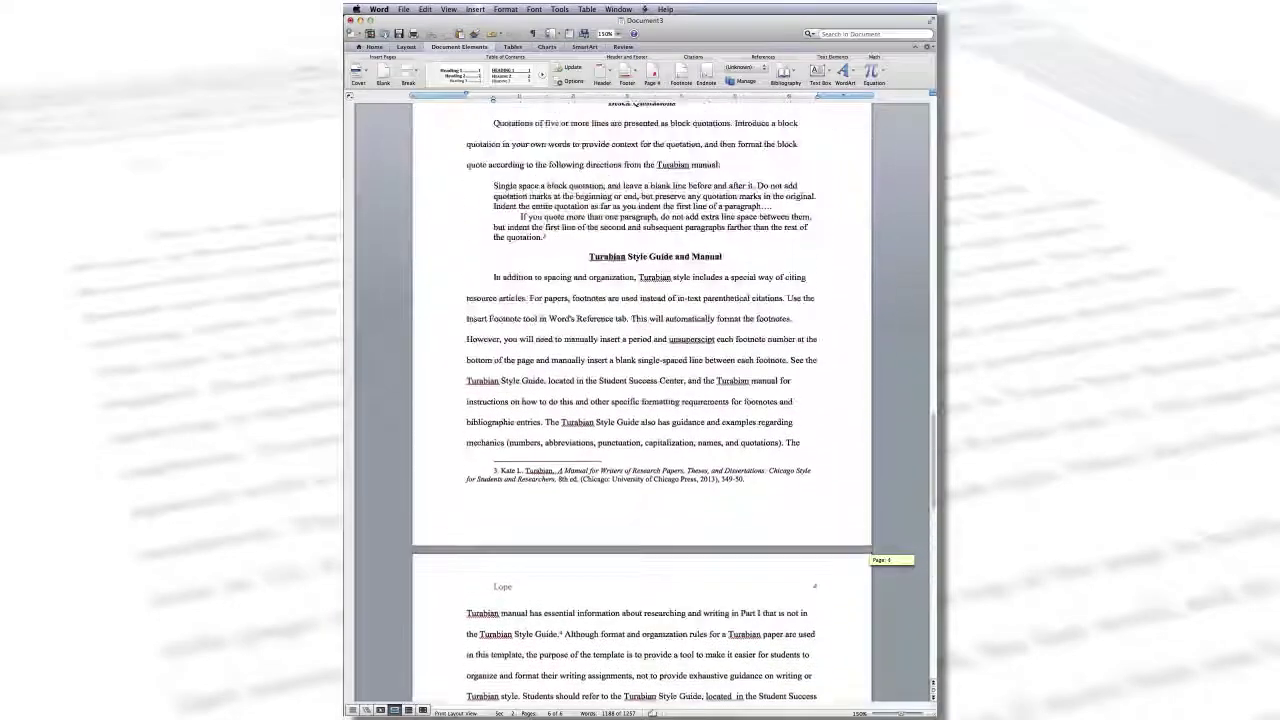
scroll(641, 400, up, 5)
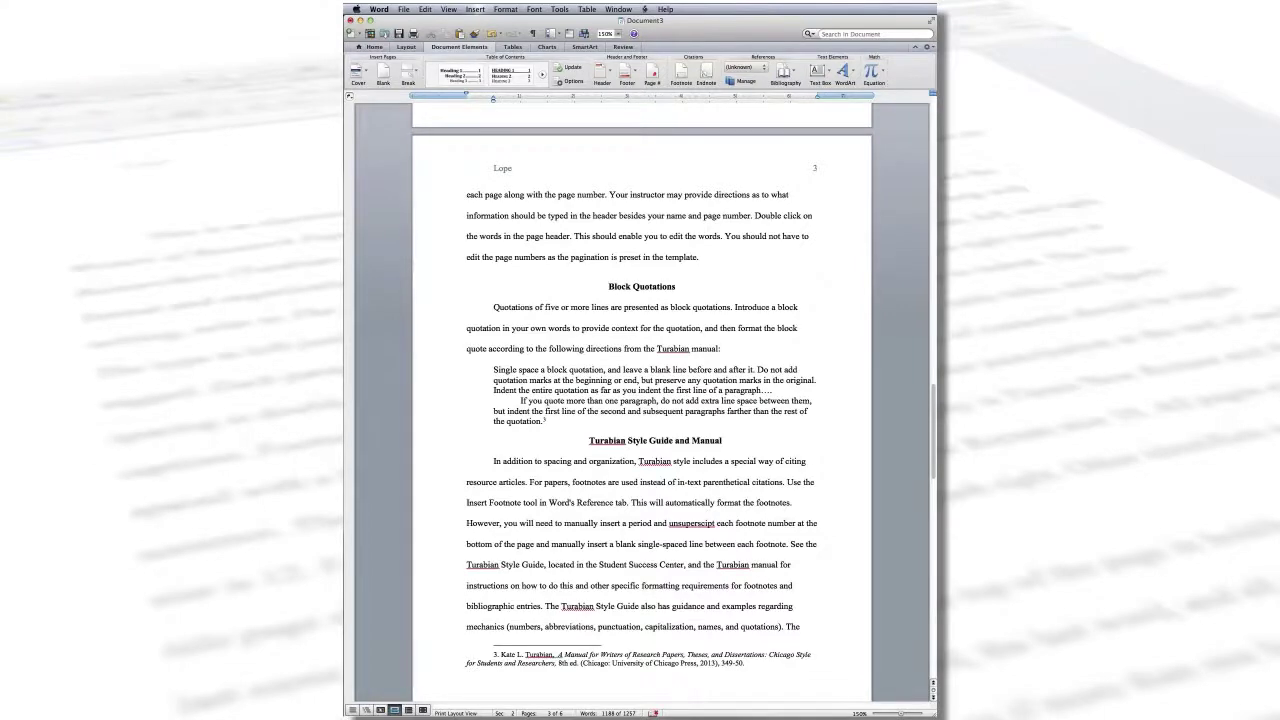
scroll(640, 400, down, 10)
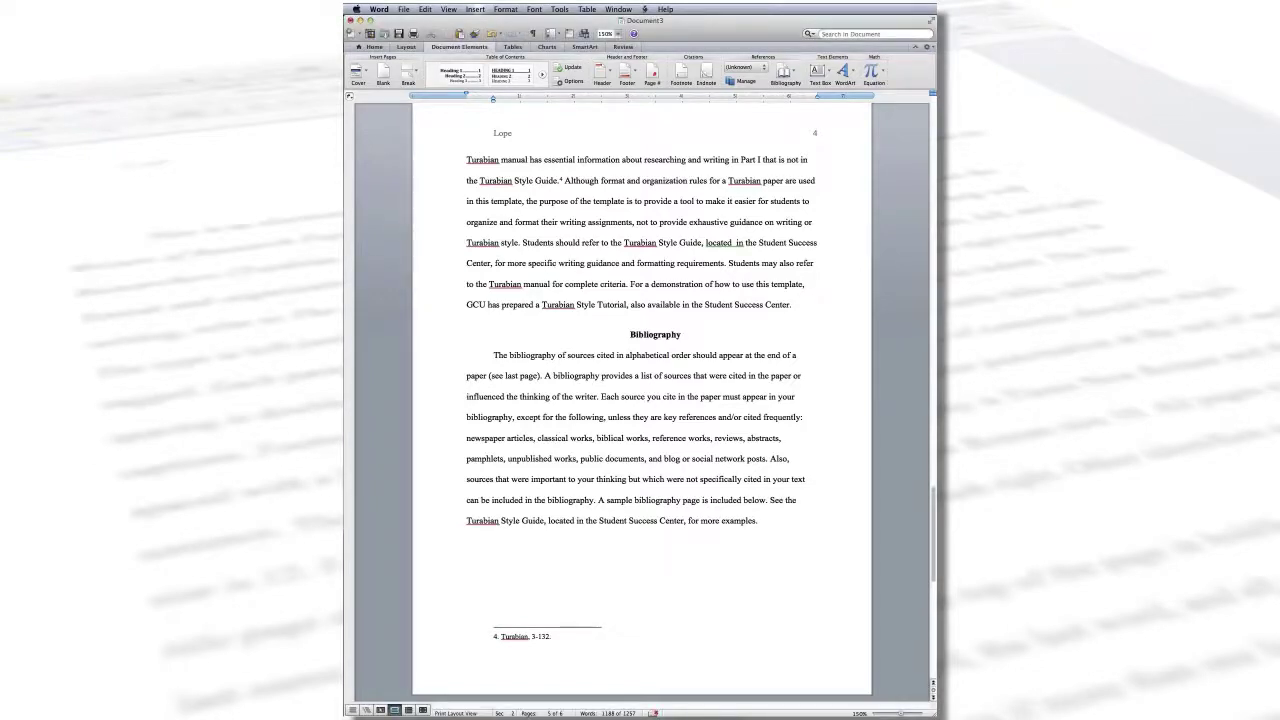
- Select the first paragraph of page 3's block quotation and open its paragraph settings
scroll(644, 400, up, 5)
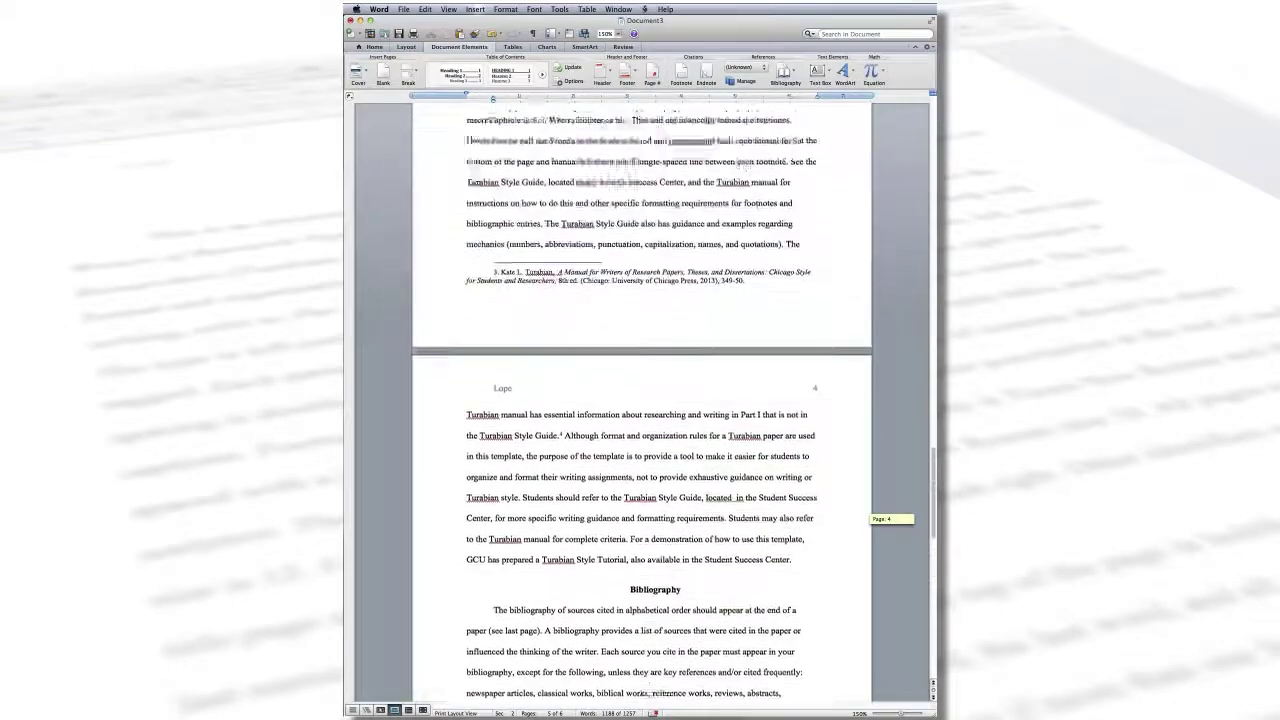
scroll(644, 400, up, 4)
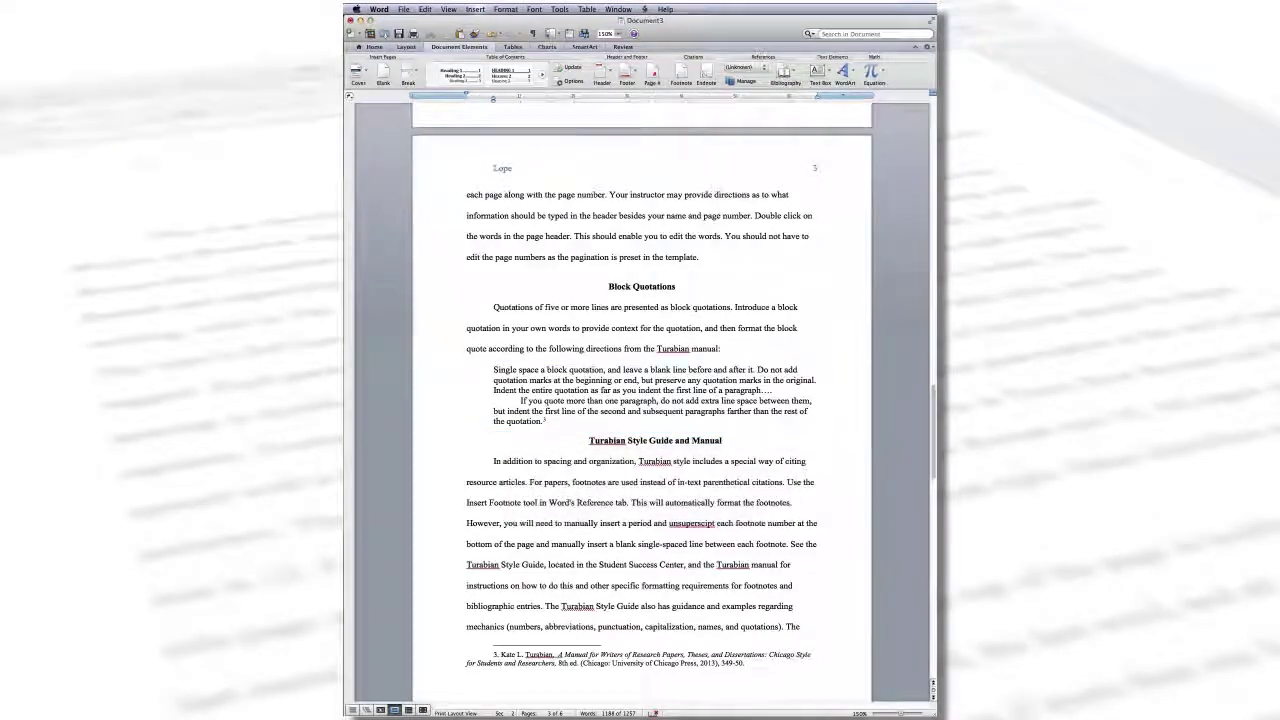
triple_click(600, 380)
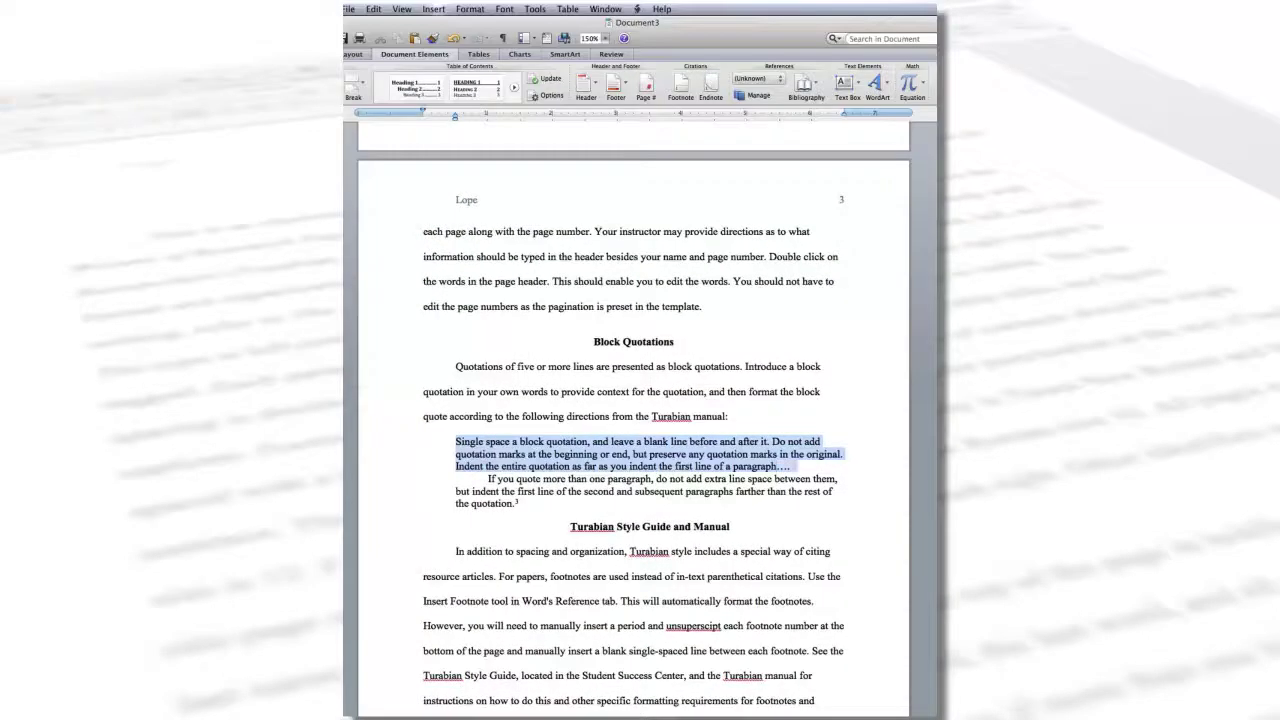
click(470, 9)
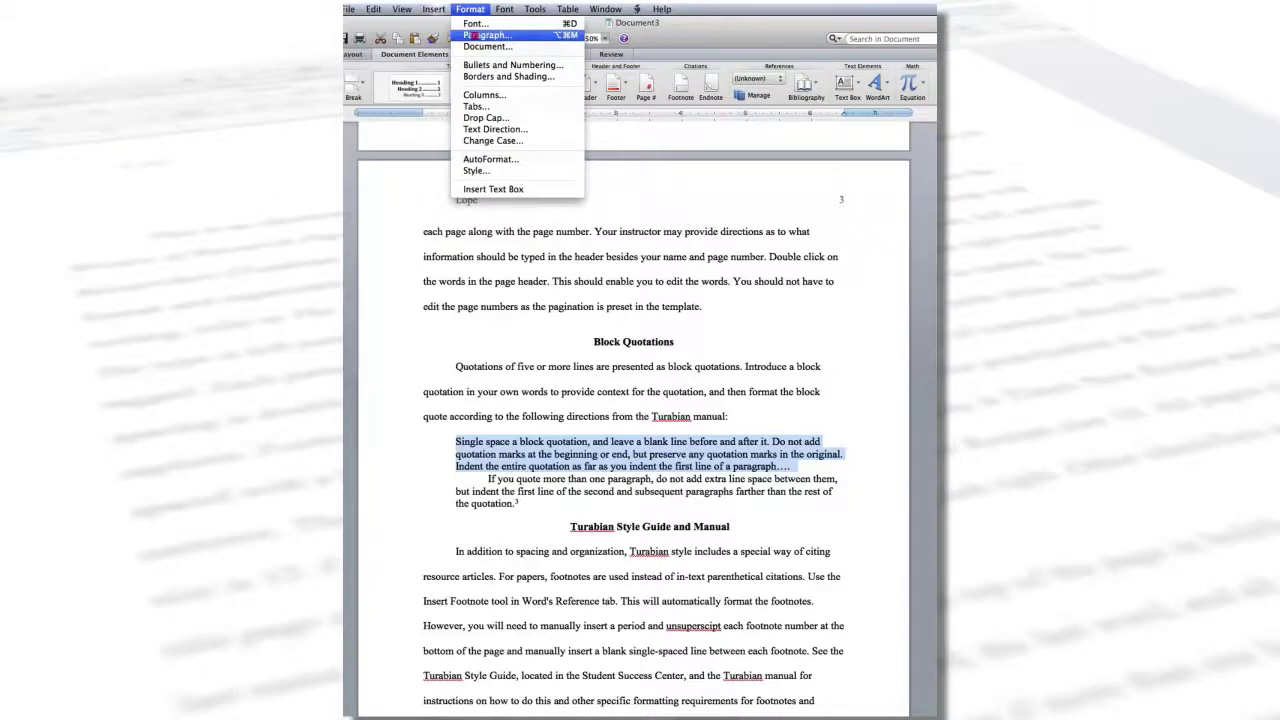